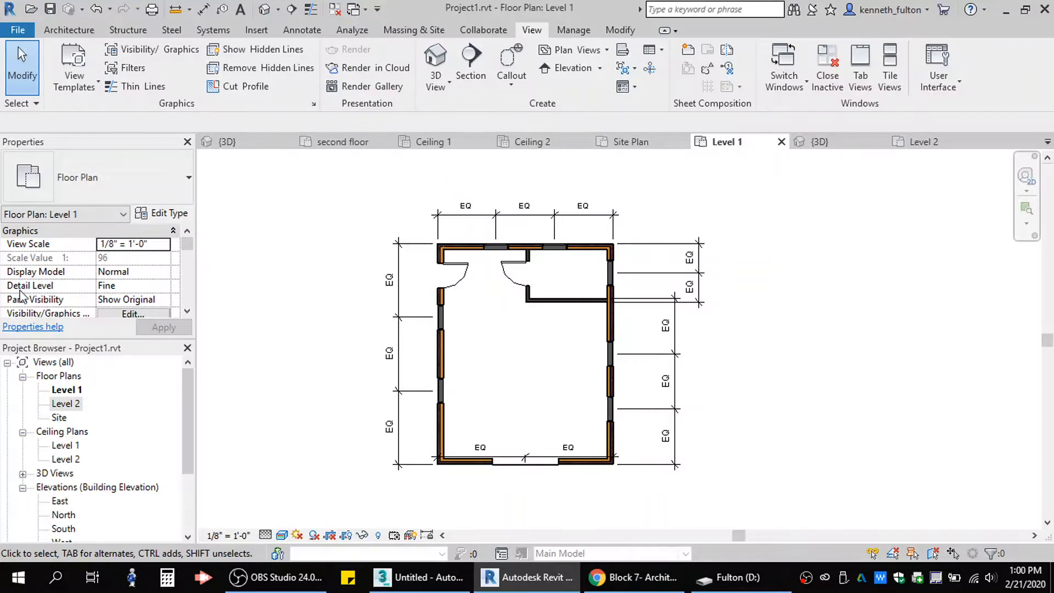
Open the East building elevation and select the overhead sectional door projecting from the building
{"action": "scroll", "coordinate": [99, 490], "scroll_direction": "down", "scroll_amount": 1}
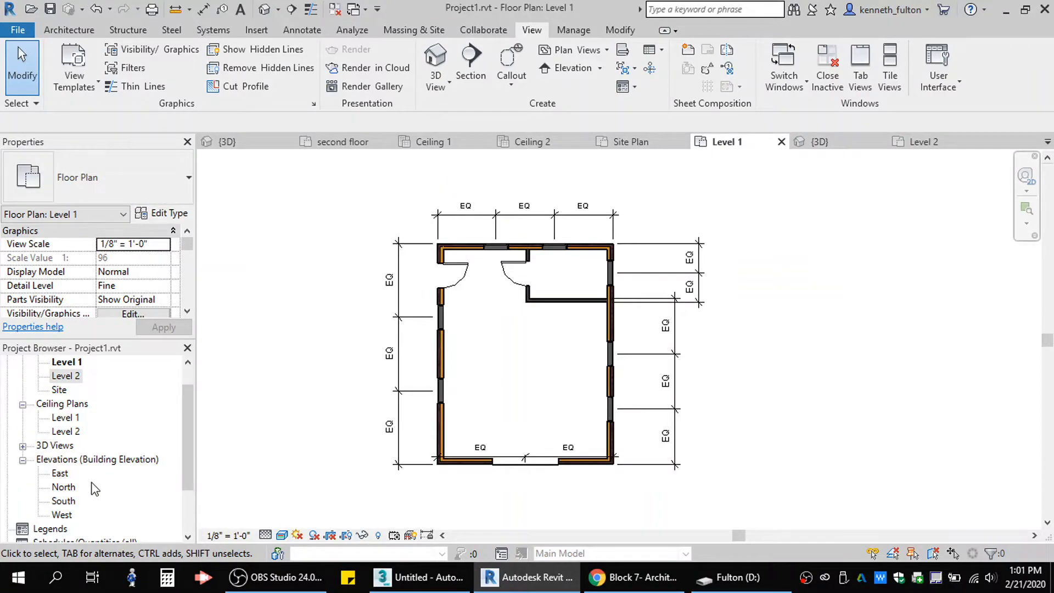
{"action": "double_click", "coordinate": [61, 475]}
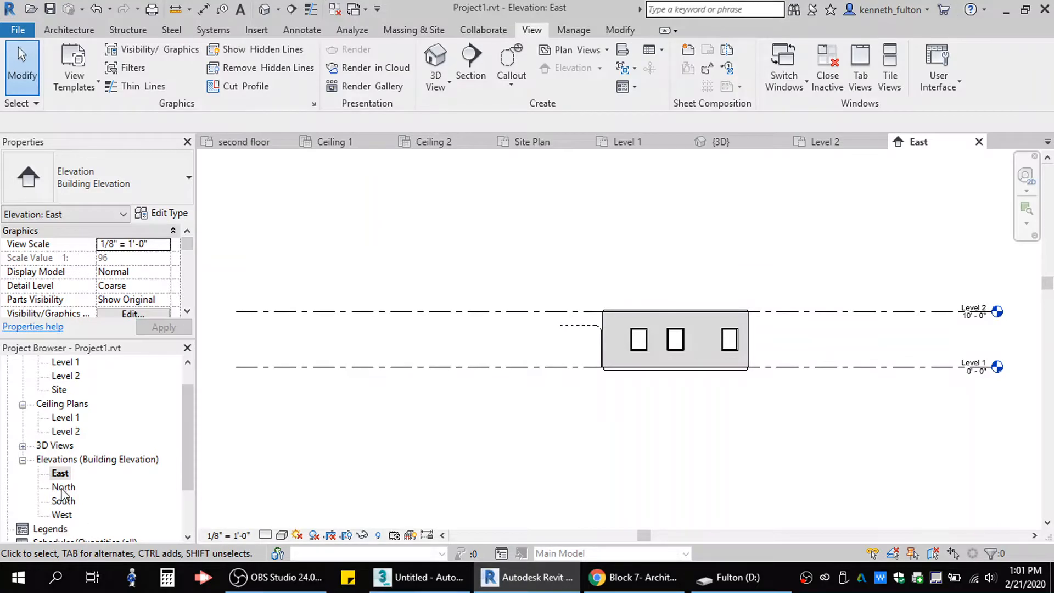
{"action": "left_click", "coordinate": [593, 333]}
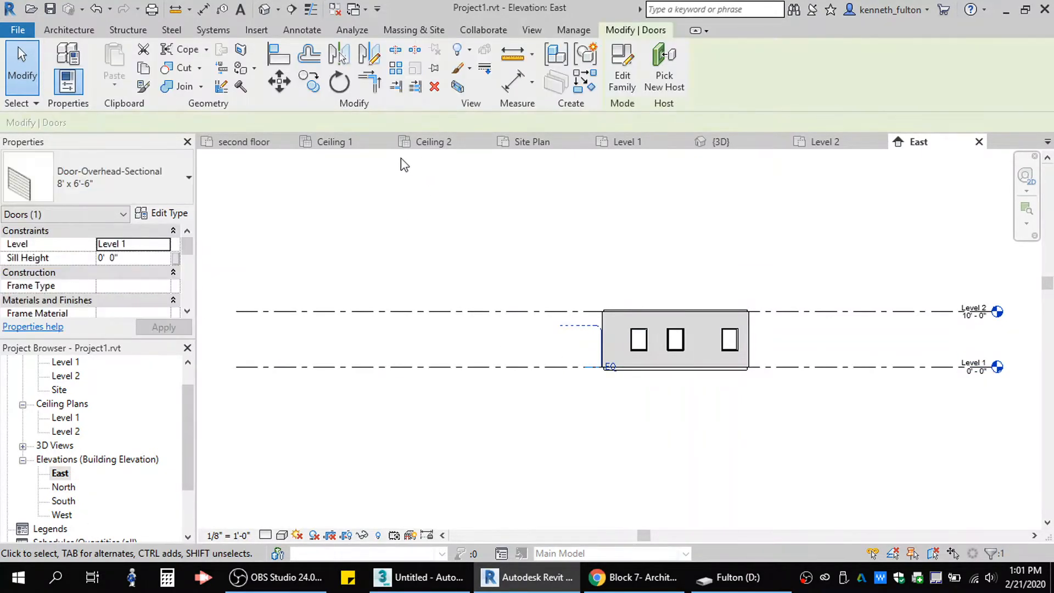
Flip the overhead door's facing in the Level 1 floor plan, and check the result in the East elevation
{"action": "left_click", "coordinate": [632, 144]}
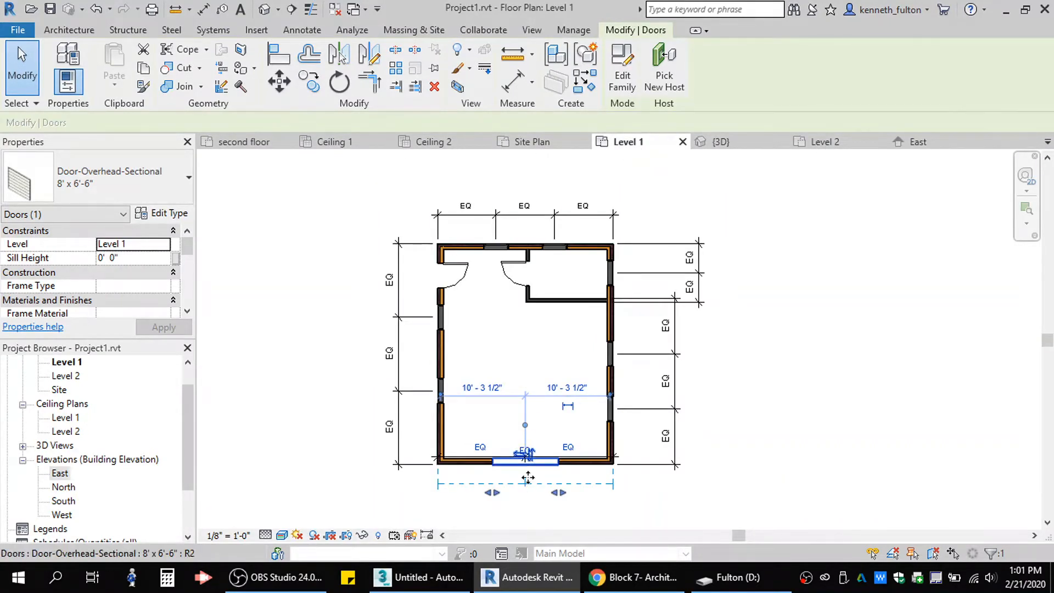
{"action": "scroll", "coordinate": [530, 477], "scroll_direction": "up", "scroll_amount": 2}
{"action": "scroll", "coordinate": [530, 477], "scroll_direction": "up", "scroll_amount": 2}
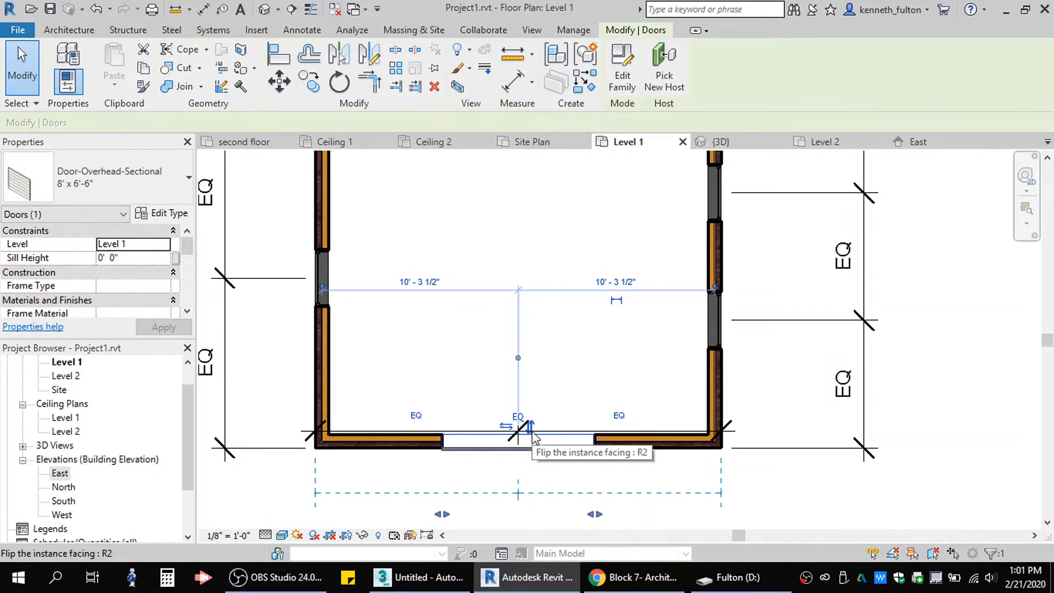
{"action": "left_click", "coordinate": [531, 427]}
{"action": "scroll", "coordinate": [551, 386], "scroll_direction": "down", "scroll_amount": 2}
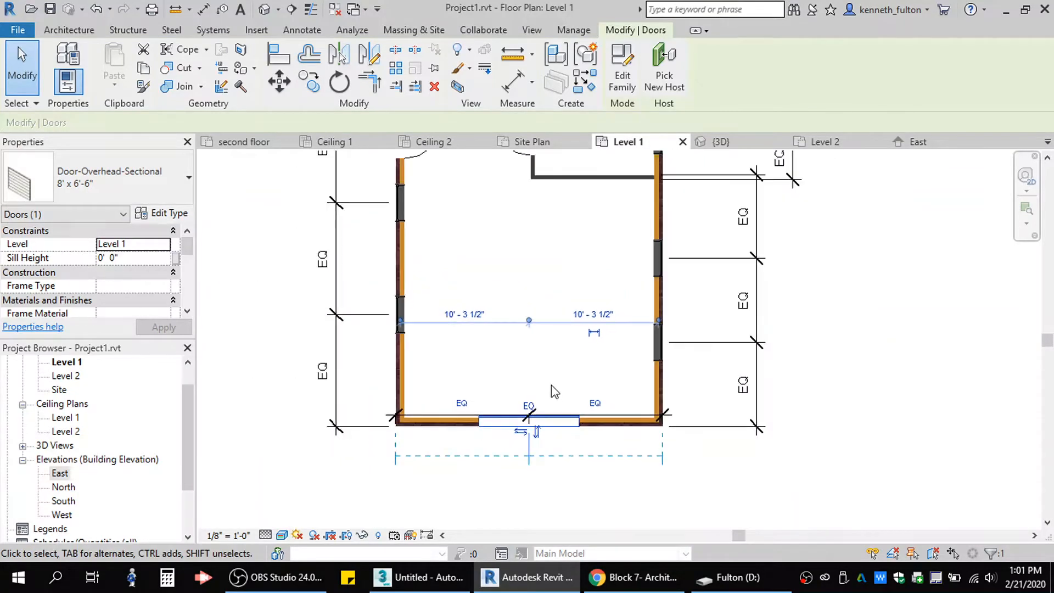
{"action": "left_click", "coordinate": [922, 144]}
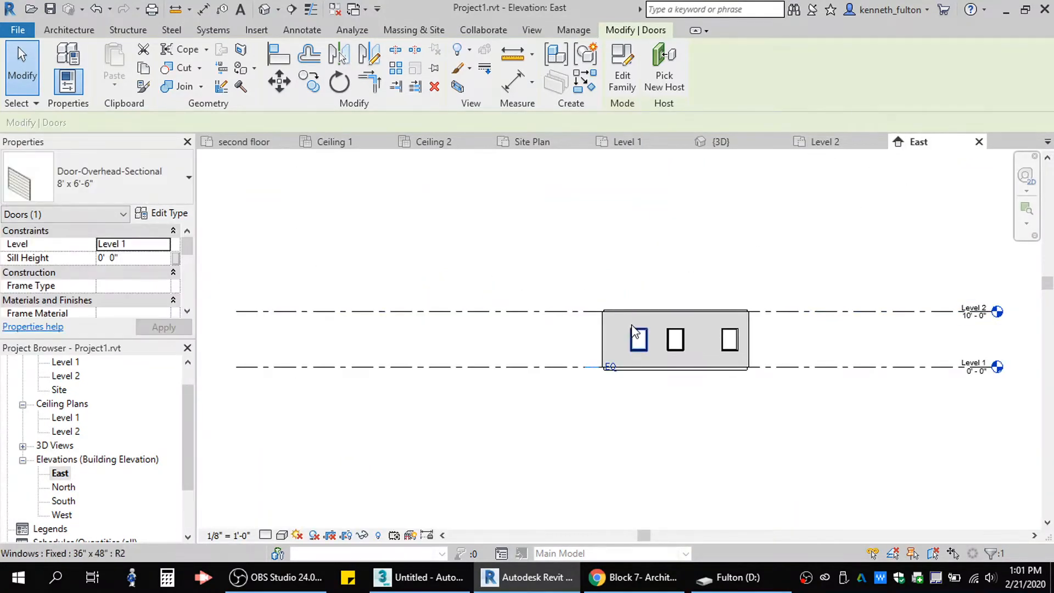
On the Level 1 plan, draw a vertical building section from below the overhead door opening to above the opposite wall, looking toward the entry-door wall
{"action": "left_click", "coordinate": [637, 144]}
{"action": "middle_click_drag", "start_coordinate": [617, 306], "coordinate": [626, 370]}
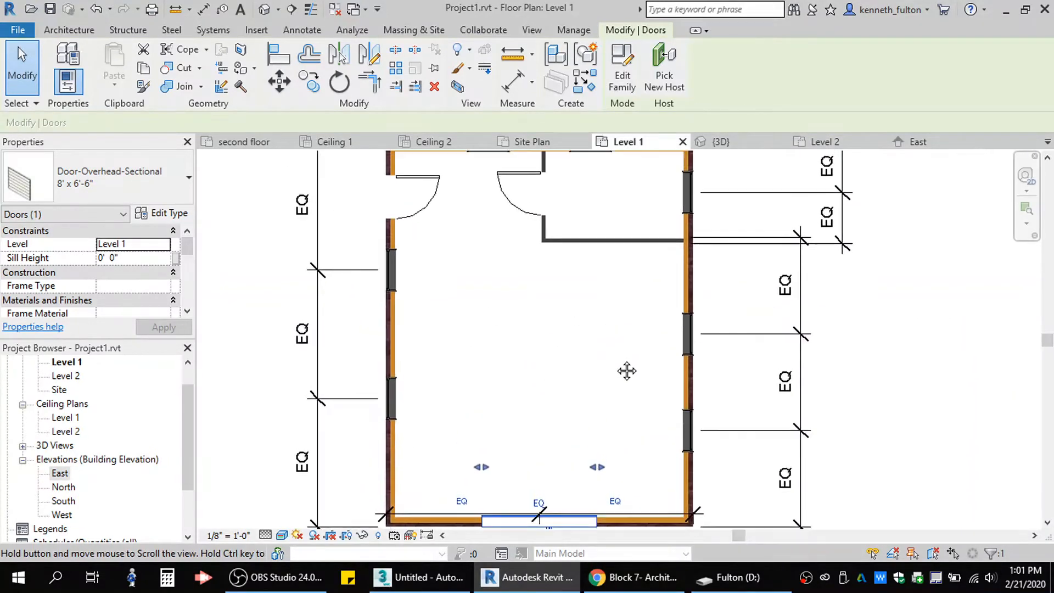
{"action": "scroll", "coordinate": [619, 365], "scroll_direction": "down", "scroll_amount": 2}
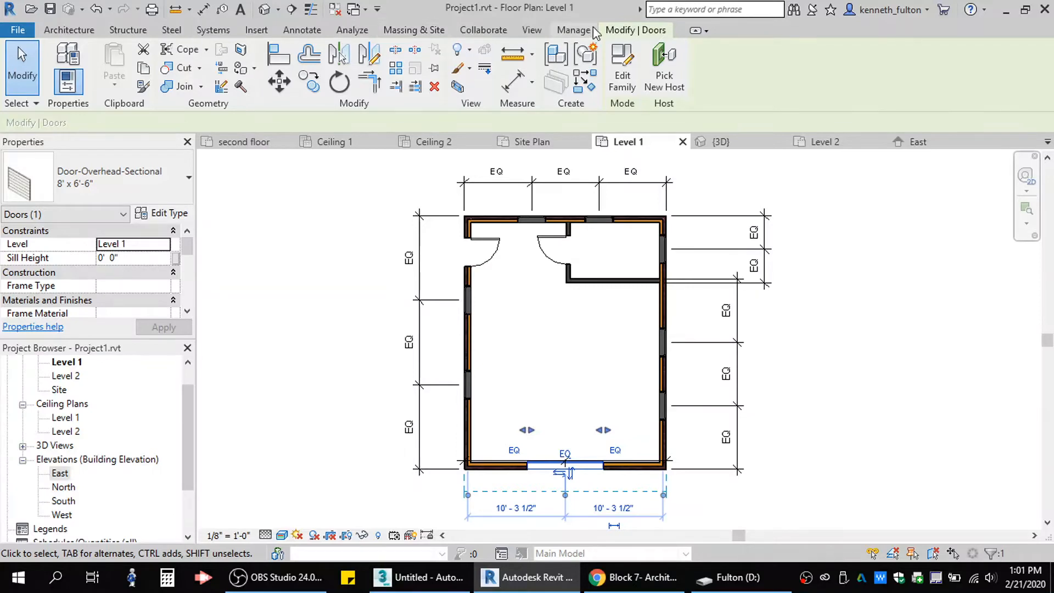
{"action": "left_click", "coordinate": [530, 31]}
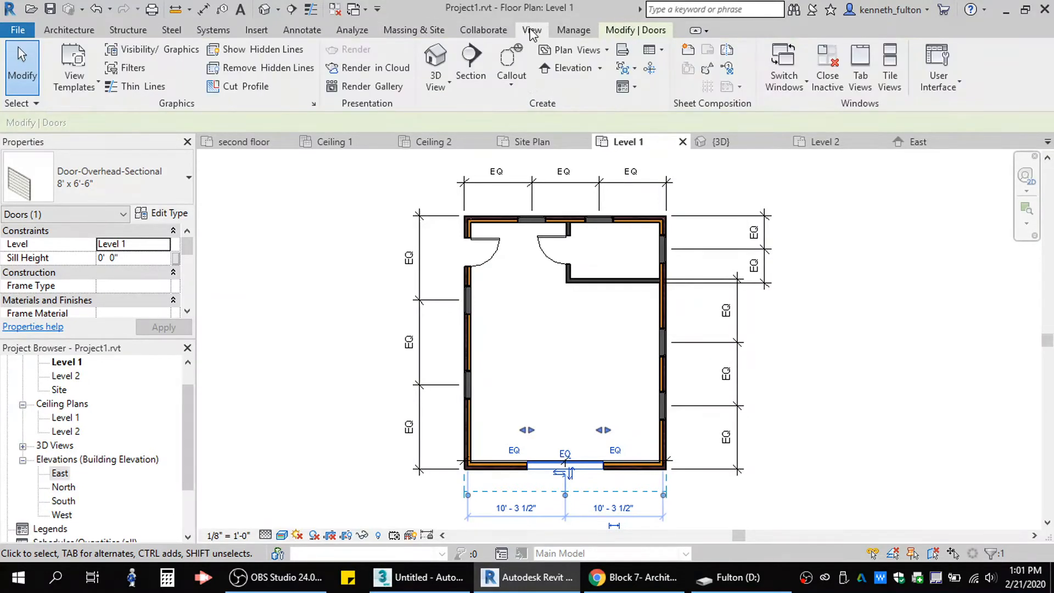
{"action": "left_click", "coordinate": [467, 60]}
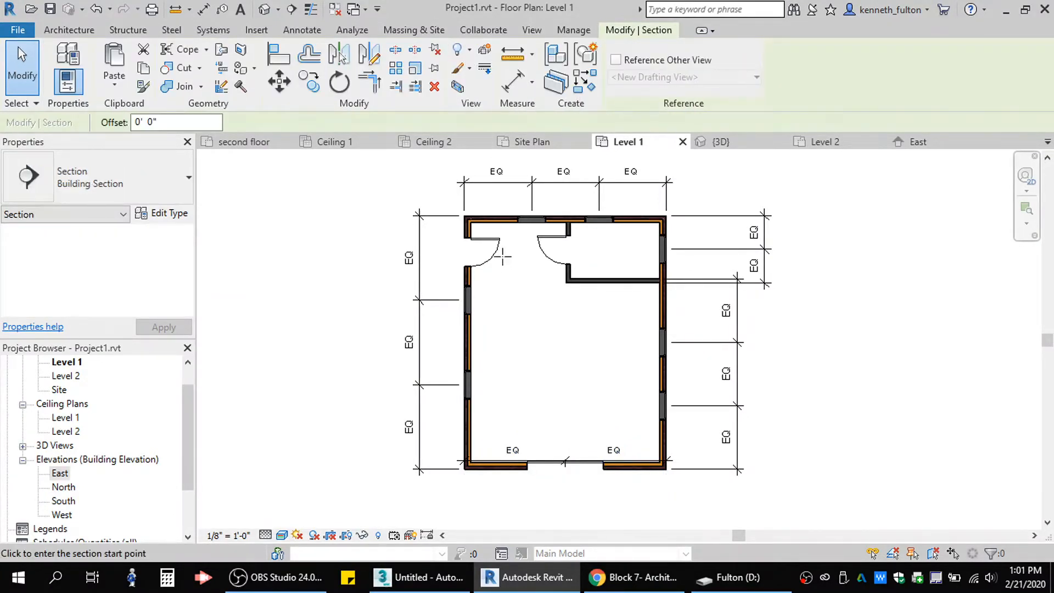
{"action": "scroll", "coordinate": [497, 256], "scroll_direction": "down", "scroll_amount": 2}
{"action": "middle_click_drag", "start_coordinate": [513, 298], "coordinate": [494, 337]}
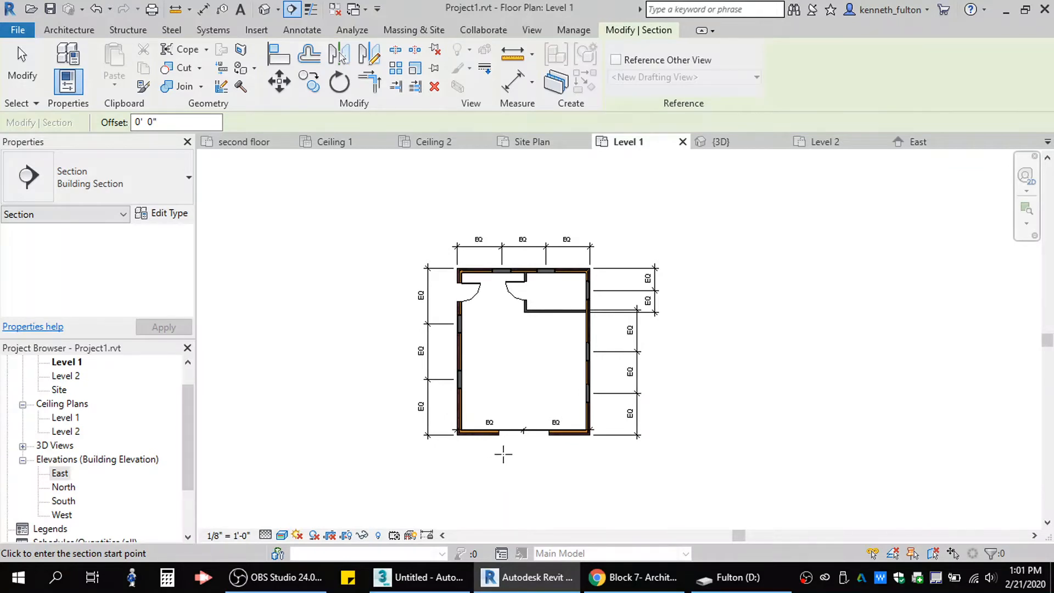
{"action": "left_click", "coordinate": [503, 453]}
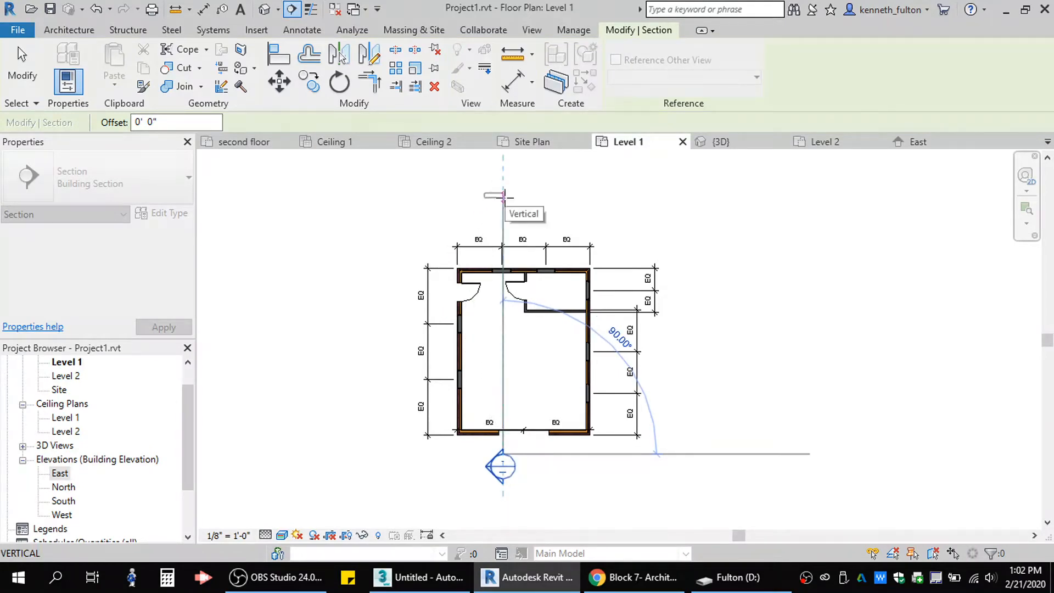
{"action": "left_click", "coordinate": [503, 199]}
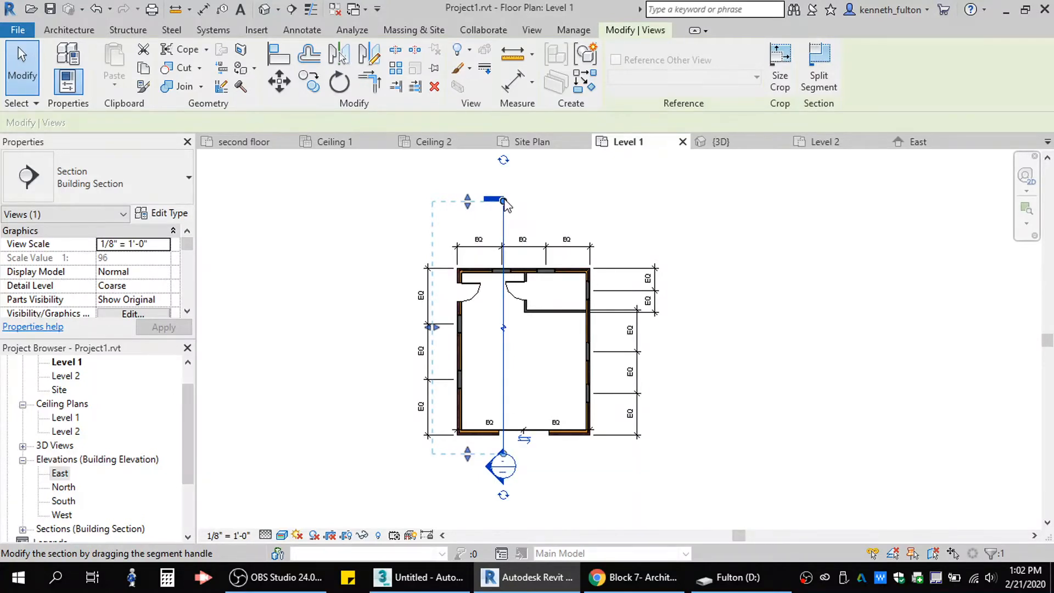
Adjust the section's upper end and extents to span the whole building, with its view depth reaching past the entry-door wall's dimensions
{"action": "left_click_drag", "start_coordinate": [504, 201], "coordinate": [512, 238]}
{"action": "left_click_drag", "start_coordinate": [504, 320], "coordinate": [518, 199]}
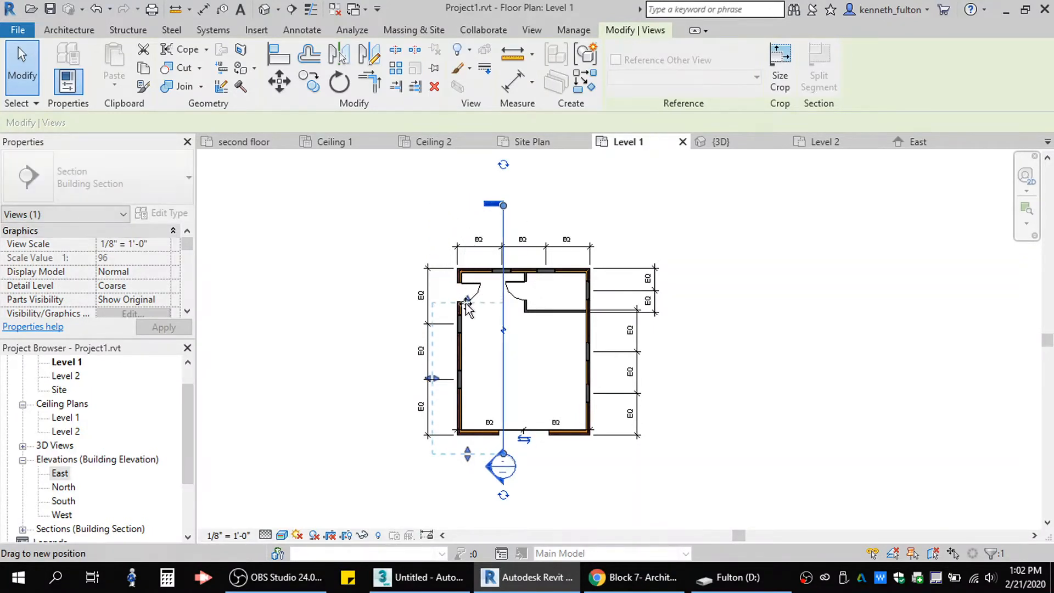
{"action": "left_click_drag", "start_coordinate": [465, 316], "coordinate": [467, 208]}
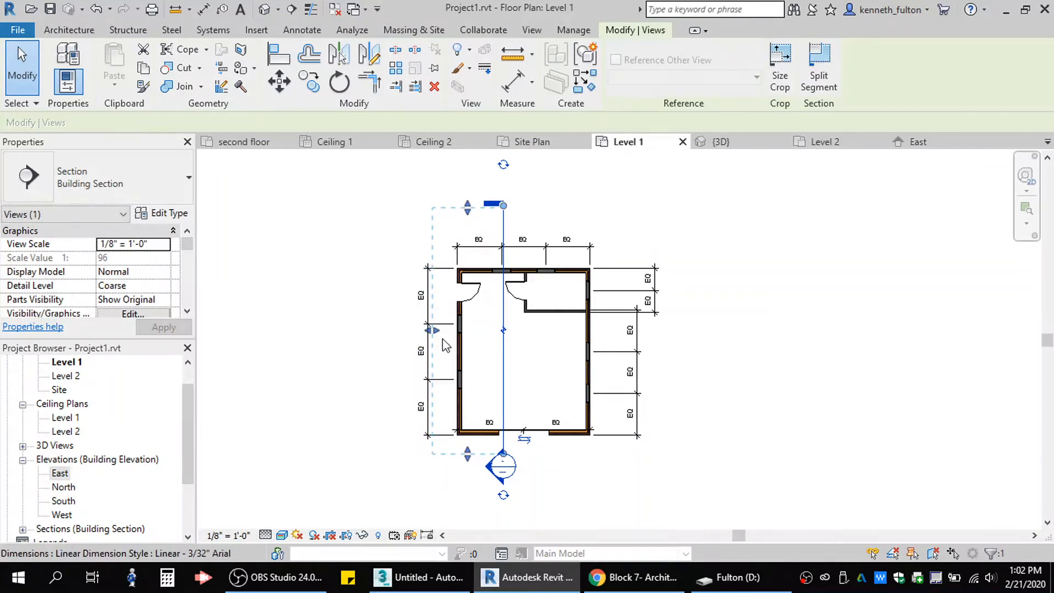
{"action": "left_click_drag", "start_coordinate": [442, 338], "coordinate": [414, 331]}
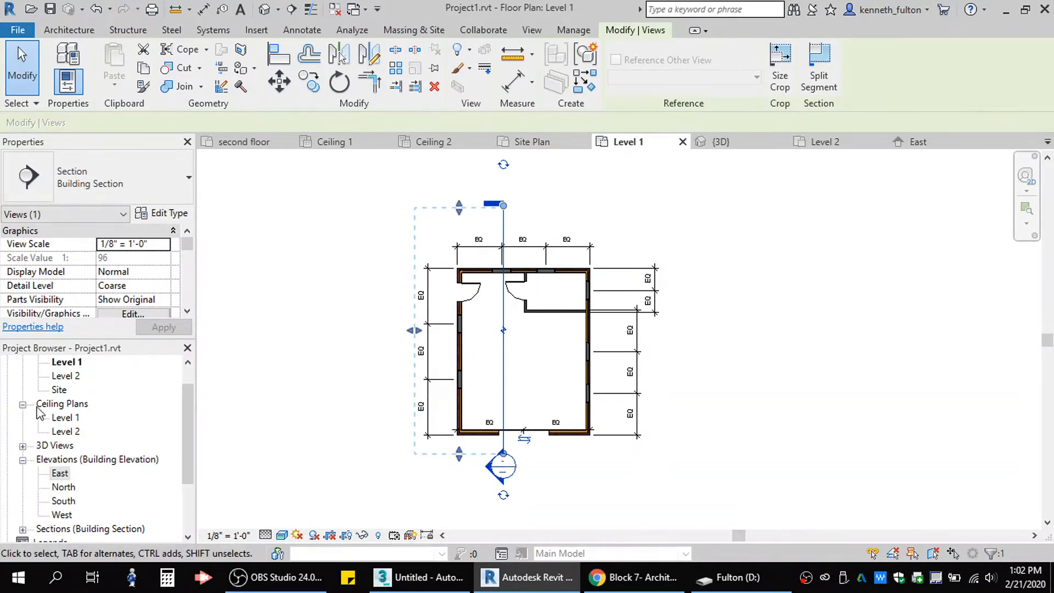
Expand the building sections in the project's view list and open Section 1
{"action": "scroll", "coordinate": [65, 417], "scroll_direction": "down", "scroll_amount": 1}
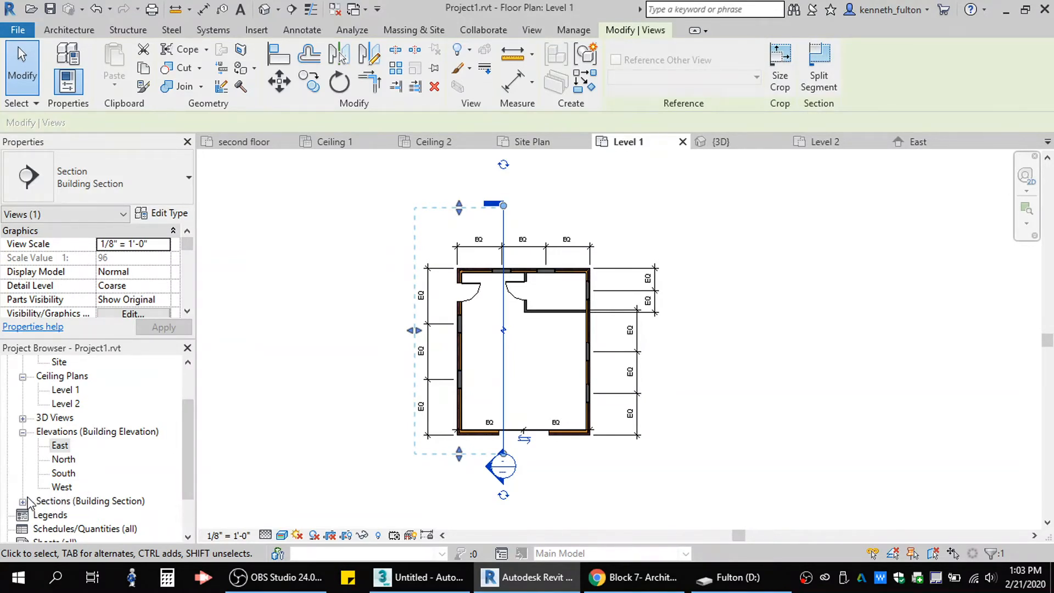
{"action": "double_click", "coordinate": [46, 501]}
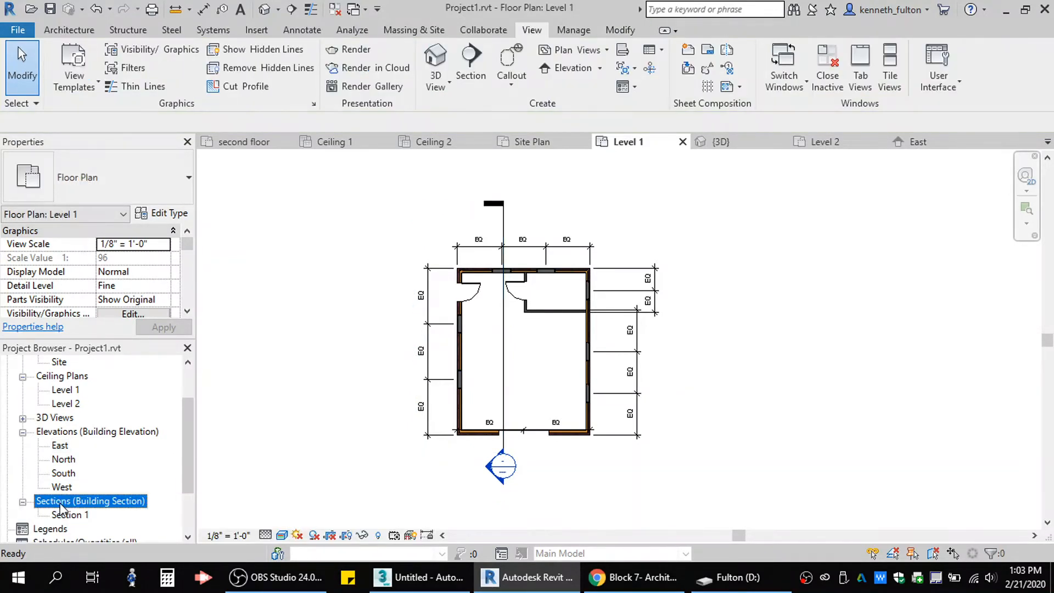
{"action": "left_click", "coordinate": [61, 514]}
{"action": "double_click", "coordinate": [60, 515]}
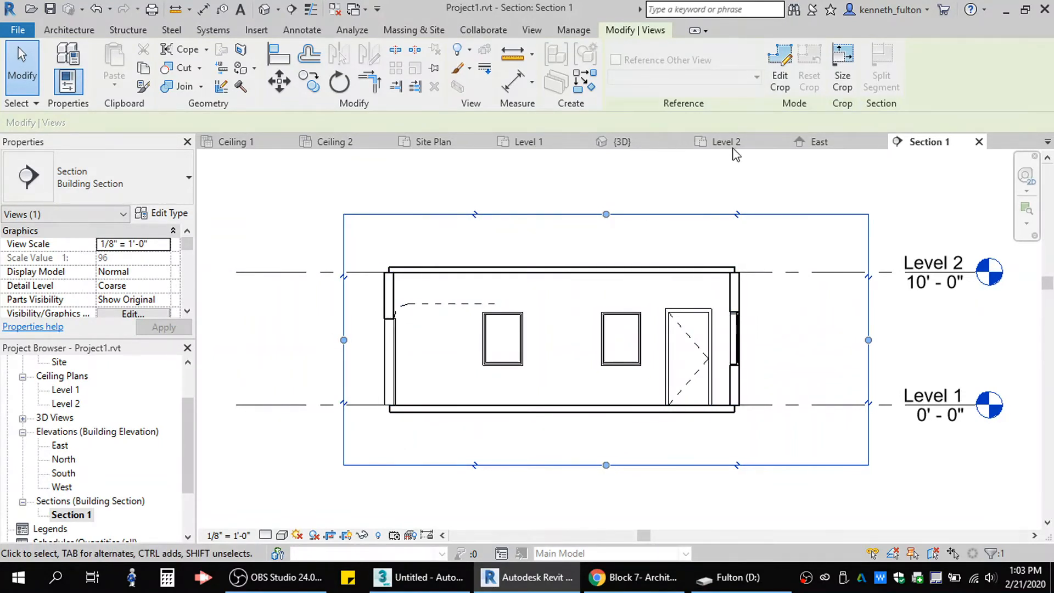
Compare Section 1 with the Level 1 plan and examine how the ceiling meets the exterior wall
{"action": "left_click", "coordinate": [546, 141]}
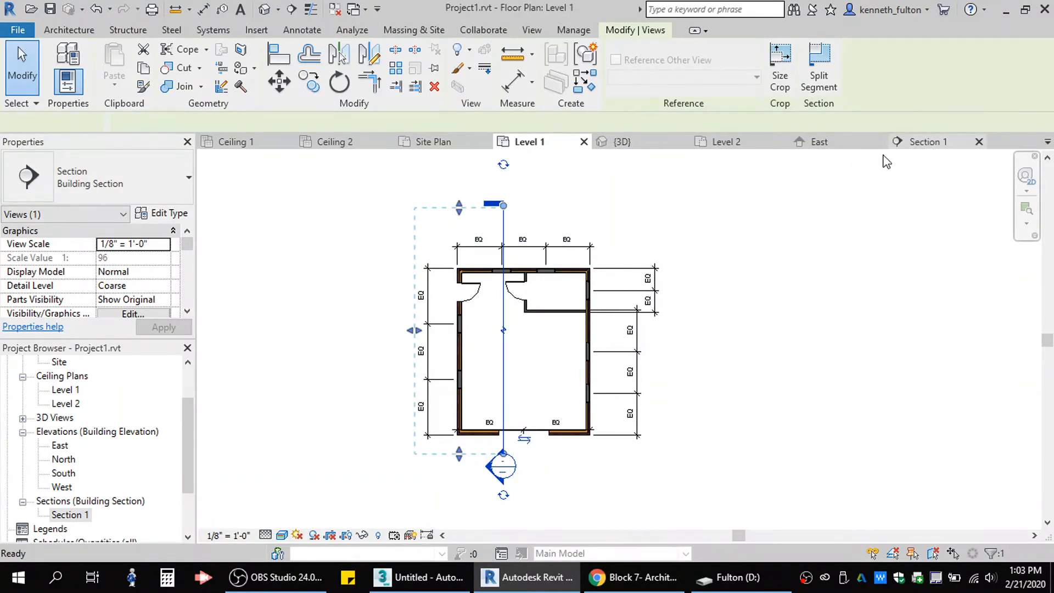
{"action": "left_click", "coordinate": [906, 141]}
{"action": "scroll", "coordinate": [748, 324], "scroll_direction": "up", "scroll_amount": 2}
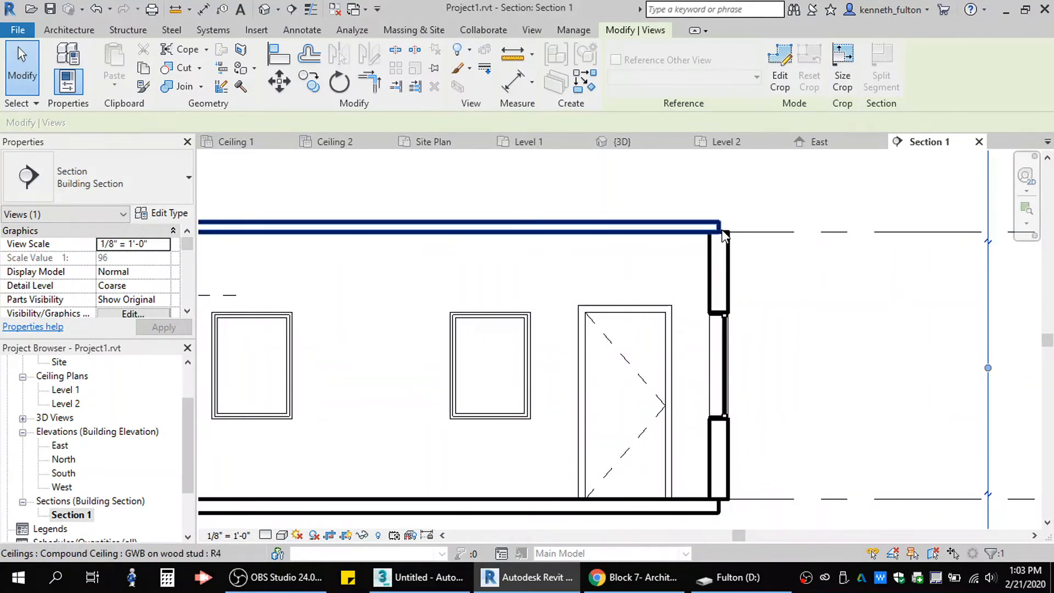
{"action": "scroll", "coordinate": [722, 235], "scroll_direction": "up", "scroll_amount": 2}
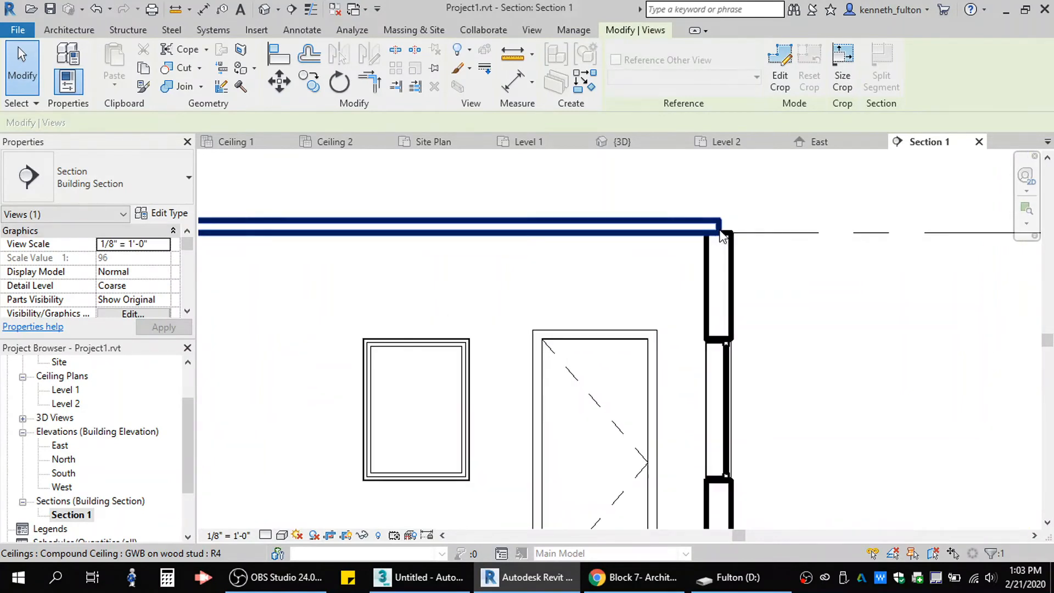
{"action": "scroll", "coordinate": [722, 245], "scroll_direction": "up", "scroll_amount": 3}
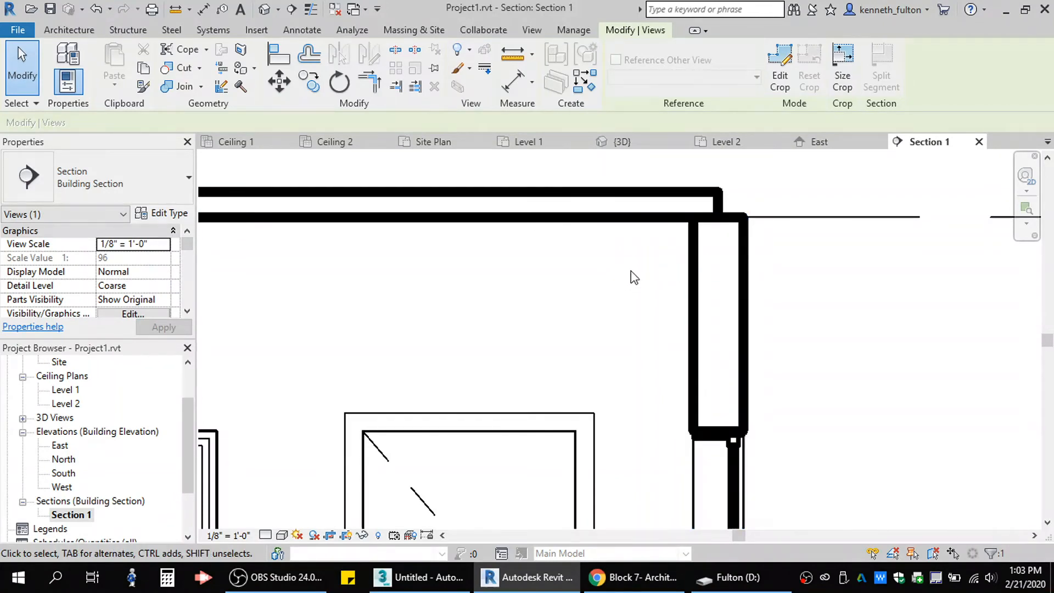
{"action": "middle_click_drag", "start_coordinate": [554, 307], "coordinate": [838, 295]}
{"action": "scroll", "coordinate": [716, 284], "scroll_direction": "down", "scroll_amount": 2}
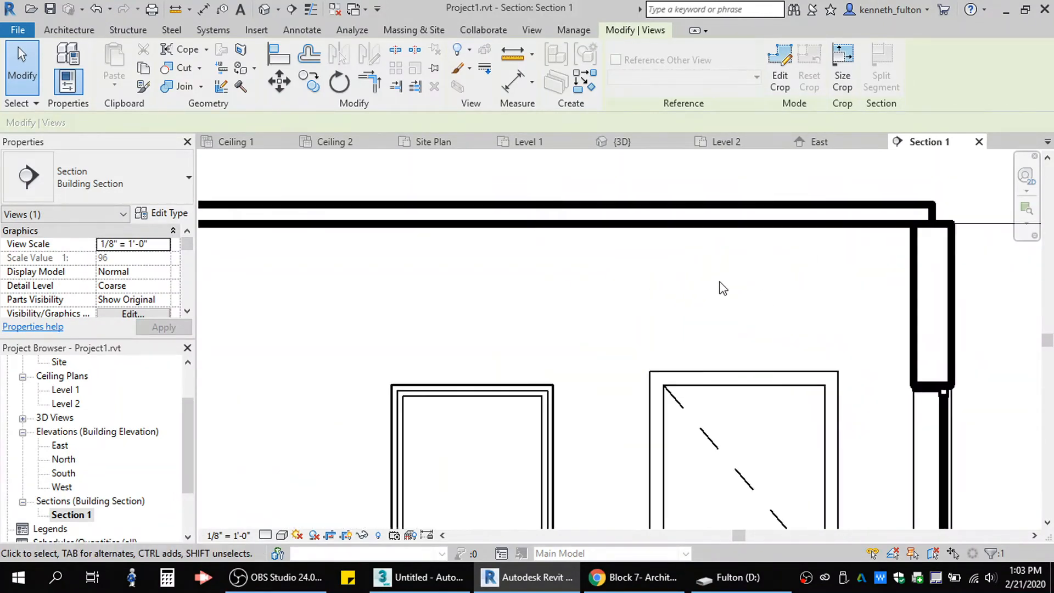
{"action": "scroll", "coordinate": [568, 301], "scroll_direction": "down", "scroll_amount": 5}
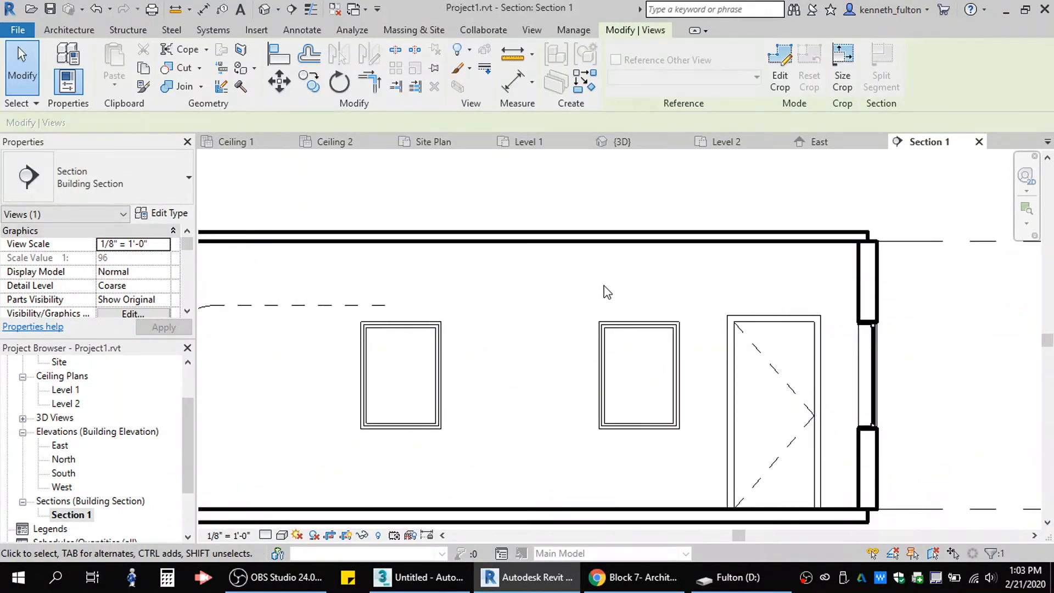
Set the Section 1 view's detail level to Fine and clear the selection
{"action": "left_click", "coordinate": [266, 535]}
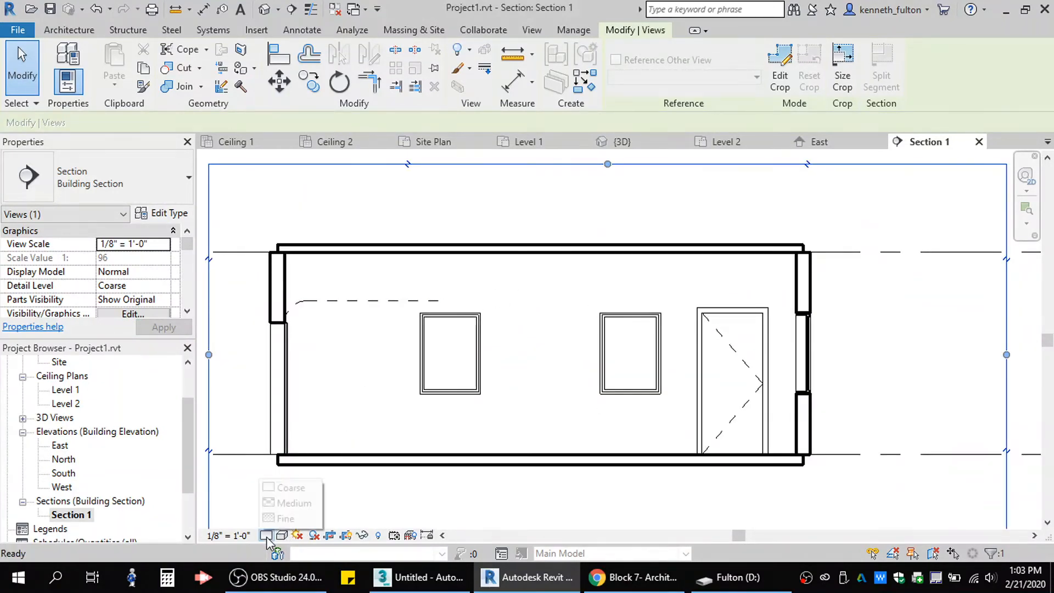
{"action": "left_click", "coordinate": [281, 518]}
{"action": "key", "text": "Escape"}
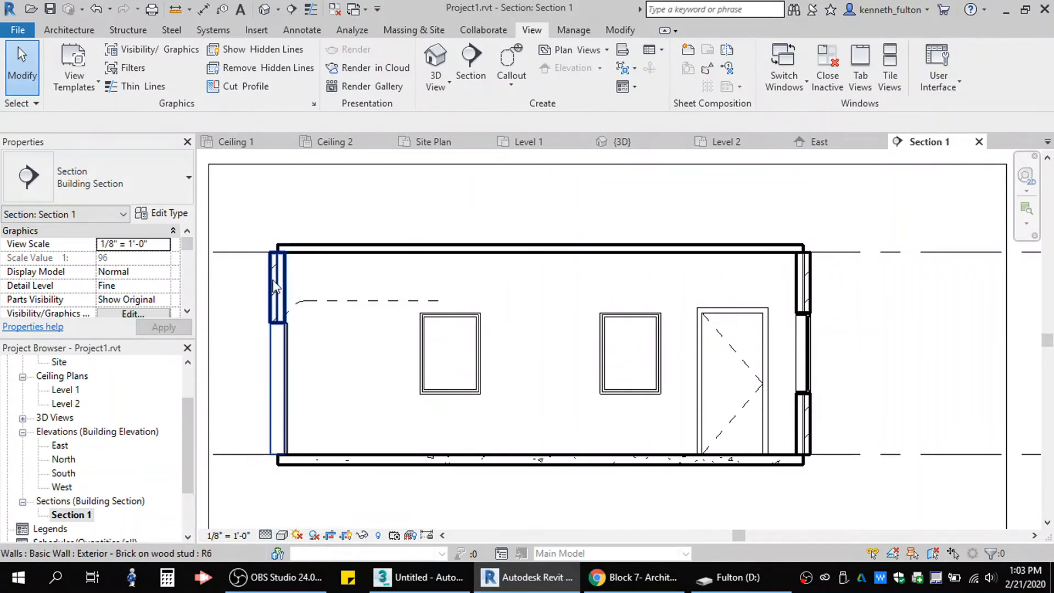
Examine the exterior wall layers at both ends of the section, the ceiling and the foundation slab
{"action": "scroll", "coordinate": [275, 286], "scroll_direction": "up", "scroll_amount": 4}
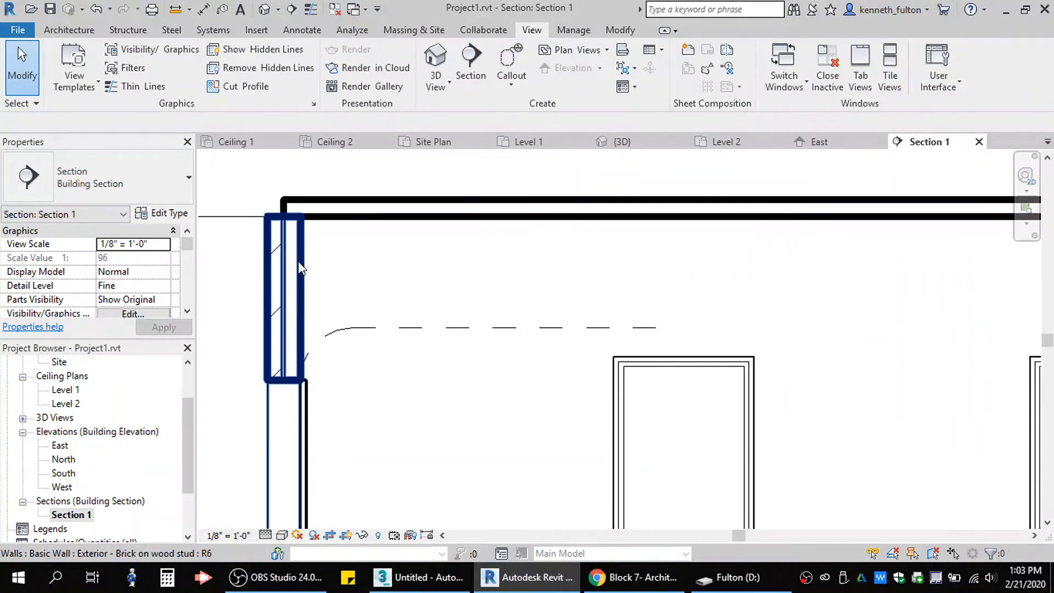
{"action": "scroll", "coordinate": [296, 230], "scroll_direction": "up", "scroll_amount": 2}
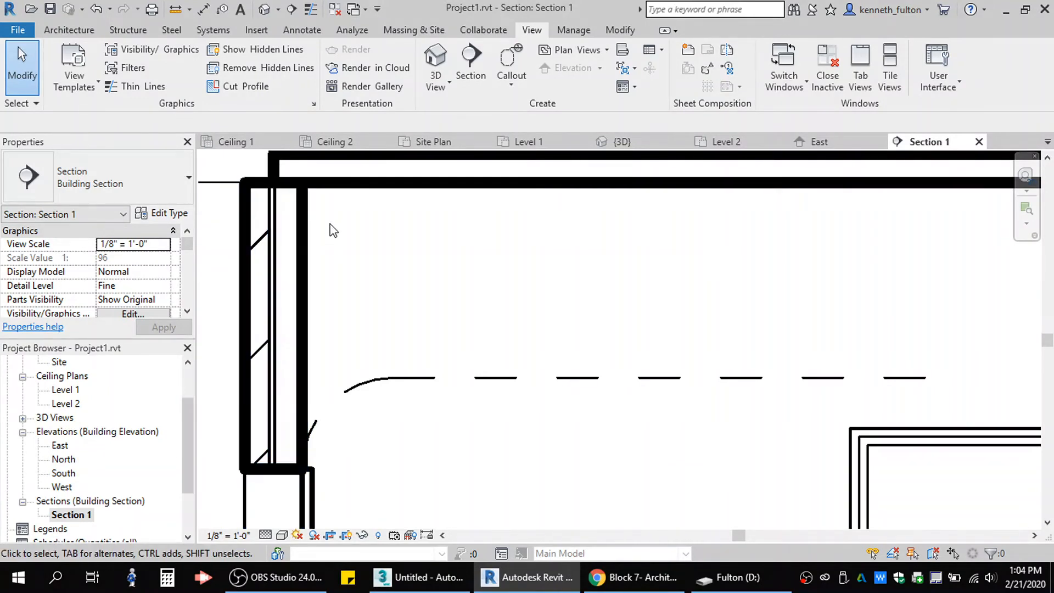
{"action": "scroll", "coordinate": [461, 266], "scroll_direction": "down", "scroll_amount": 4}
{"action": "middle_click_drag", "start_coordinate": [771, 274], "coordinate": [374, 257]}
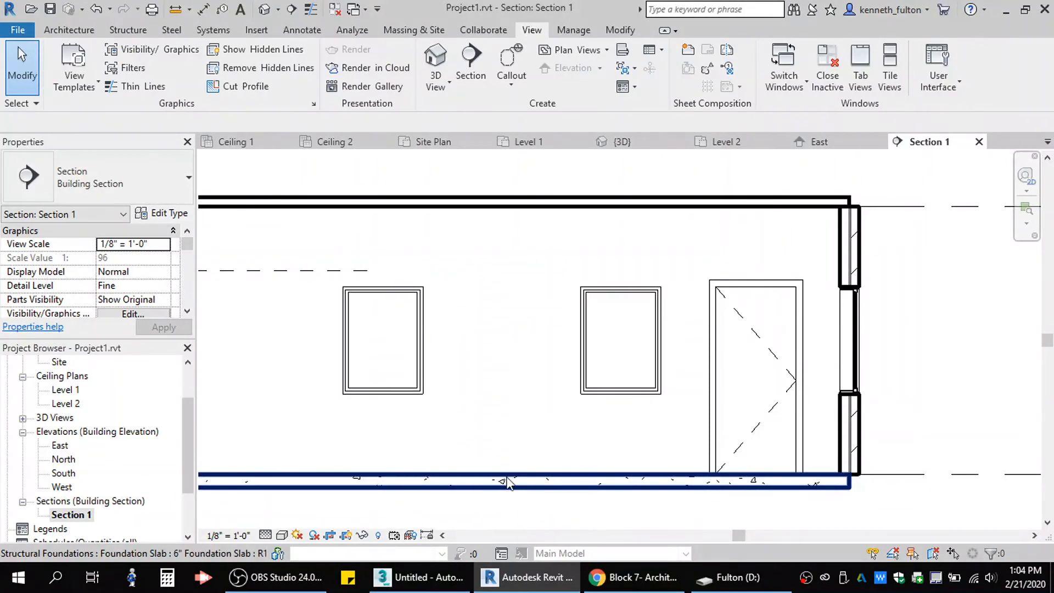
{"action": "scroll", "coordinate": [855, 204], "scroll_direction": "up", "scroll_amount": 4}
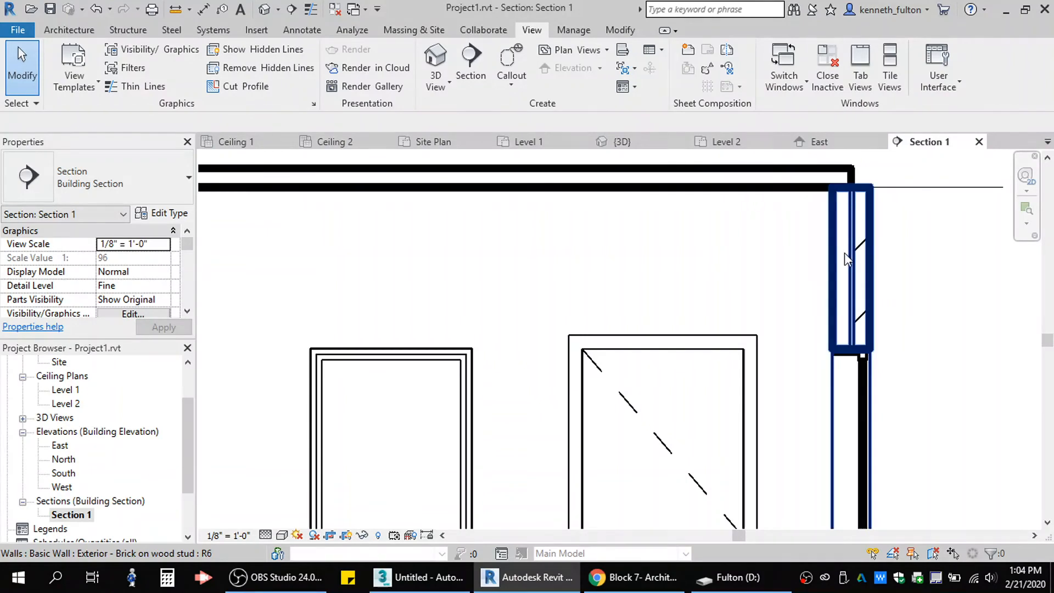
{"action": "scroll", "coordinate": [610, 365], "scroll_direction": "down", "scroll_amount": 2}
{"action": "middle_click_drag", "start_coordinate": [586, 334], "coordinate": [793, 276]}
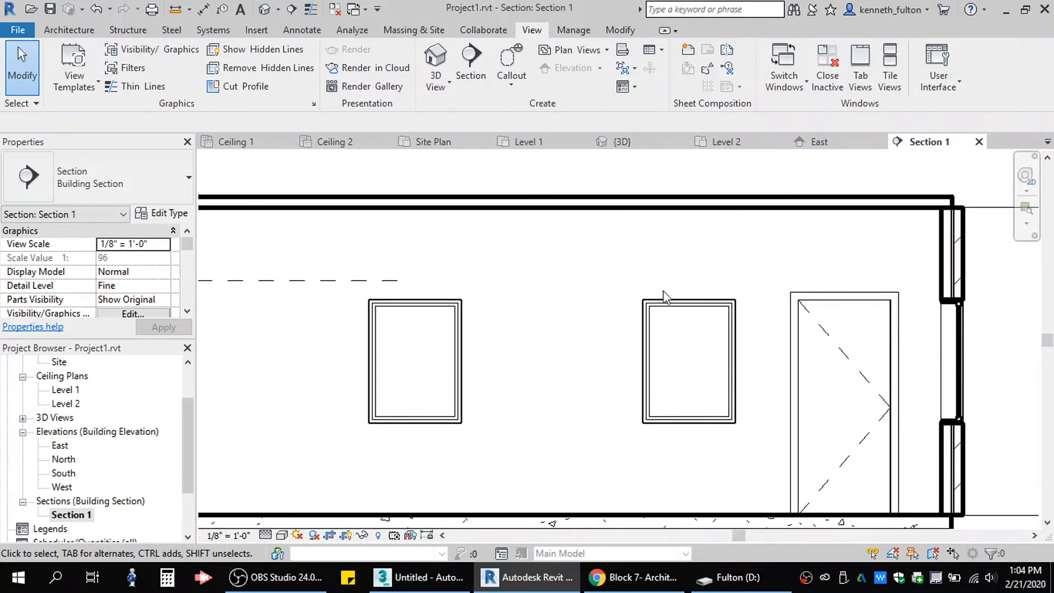
{"action": "scroll", "coordinate": [454, 305], "scroll_direction": "down", "scroll_amount": 2}
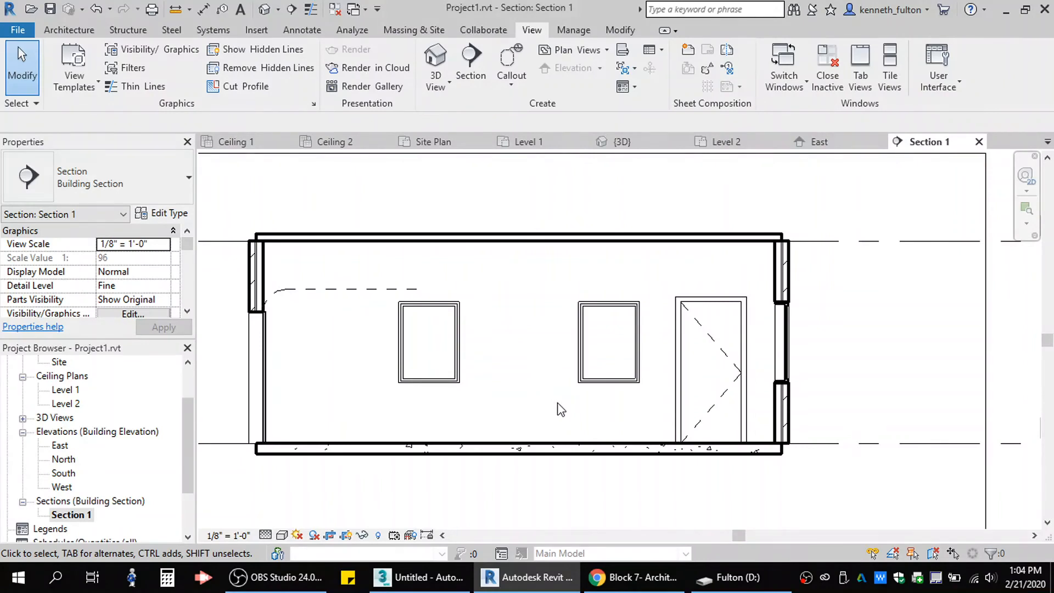
Nudge the fixed window nearest the overhead door toward the other window, removing the constraints that block the move
{"action": "left_click", "coordinate": [455, 355]}
{"action": "key", "text": "Right"}
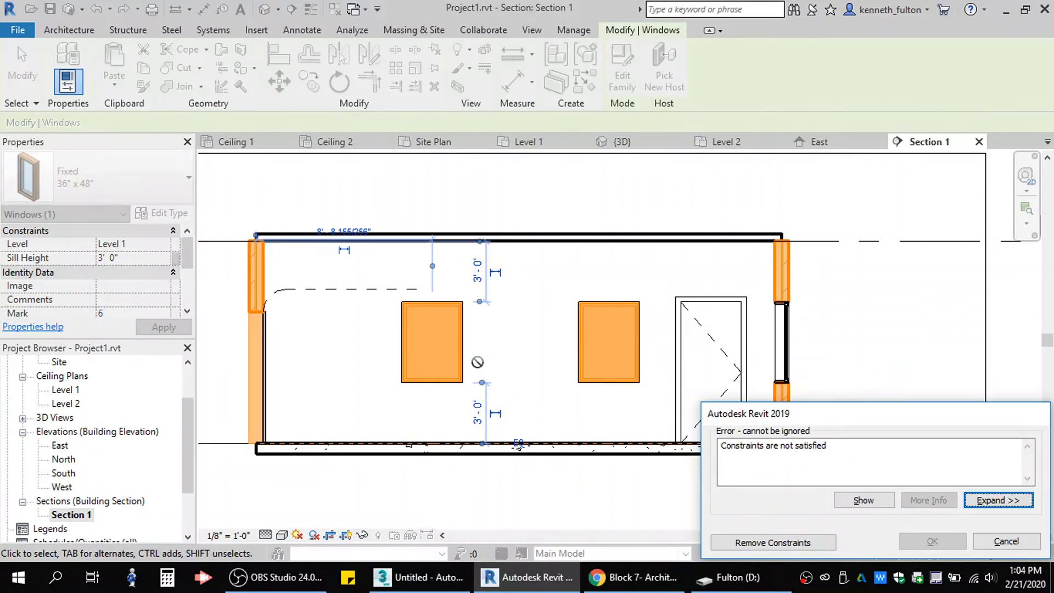
{"action": "left_click", "coordinate": [790, 548]}
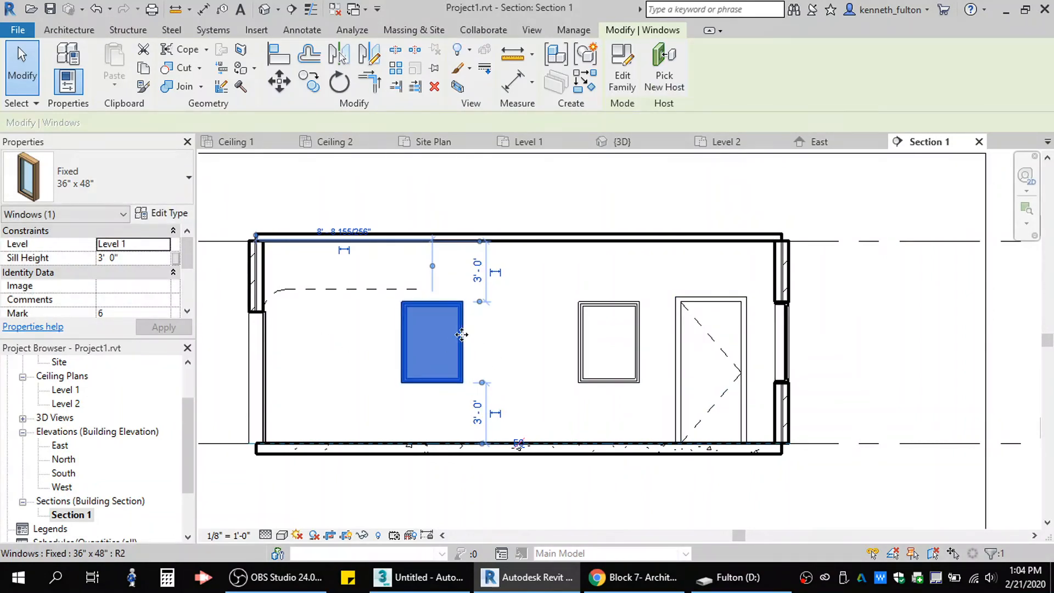
Nudge the unconstrained window six increments toward the overhead door
{"action": "key", "text": "Left"}
{"action": "key", "text": "Left"}
{"action": "key", "text": "Left"}
{"action": "key", "text": "Left"}
{"action": "key", "text": "Left"}
{"action": "key", "text": "Left"}
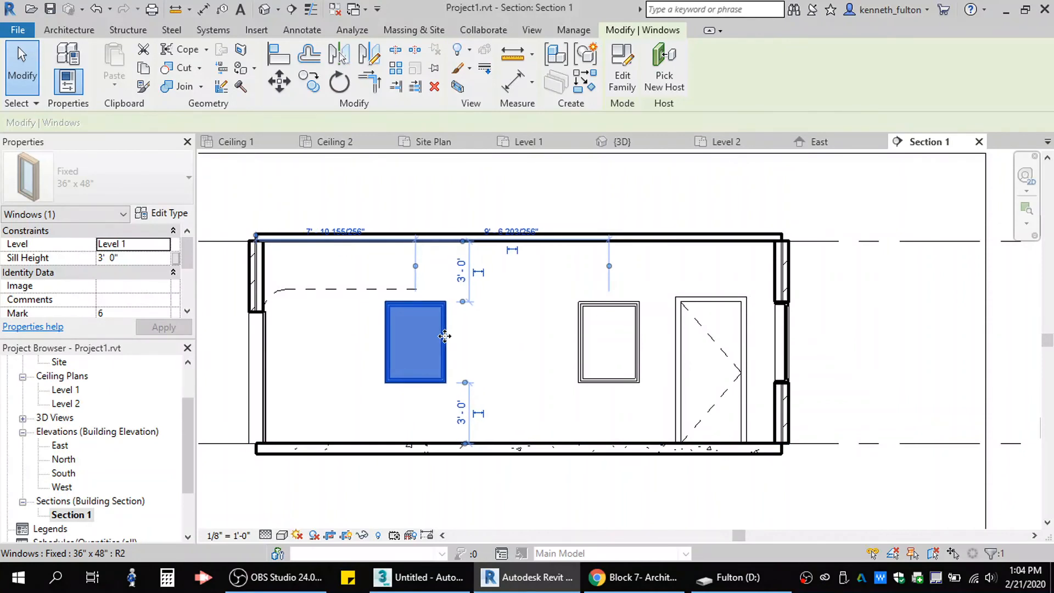